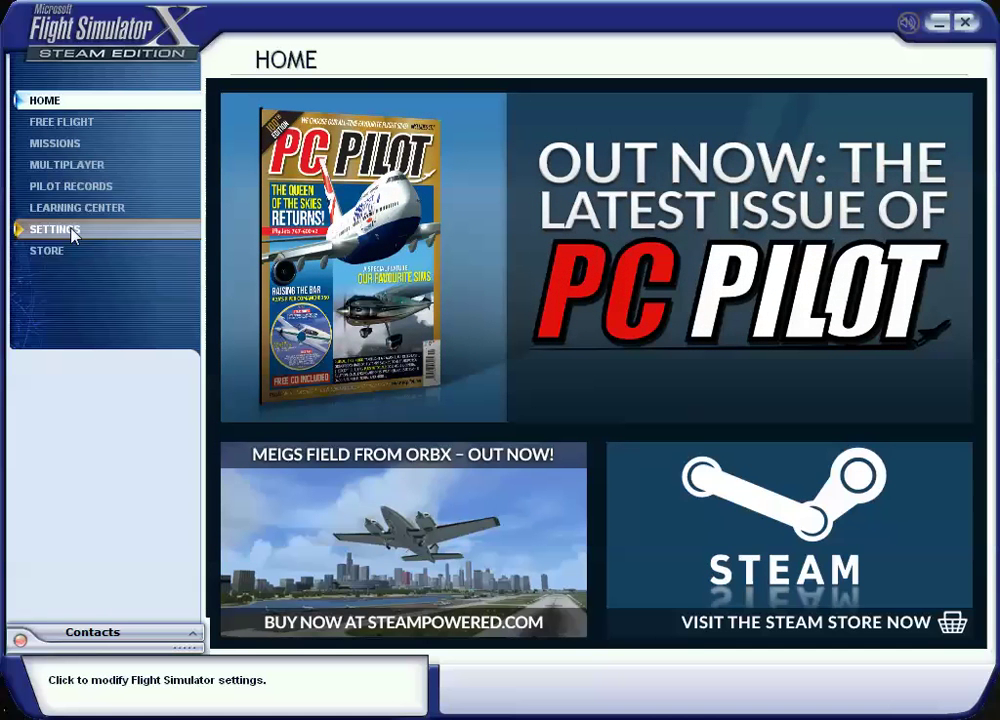
Go into the simulator's Settings page and open the Controls settings dialog
click(55, 229)
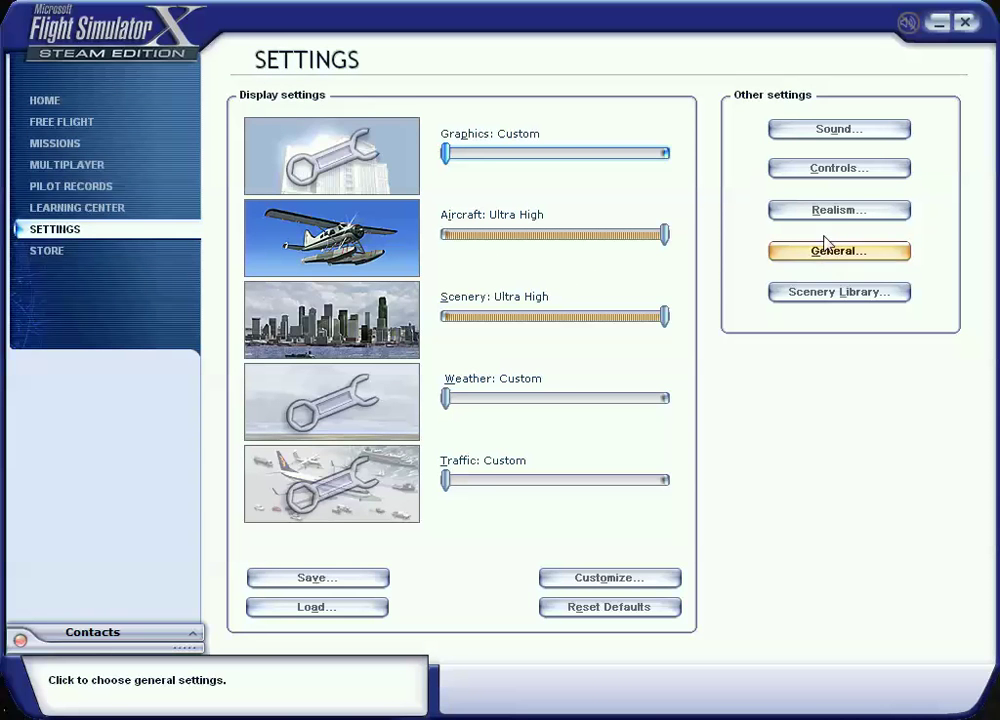
click(838, 168)
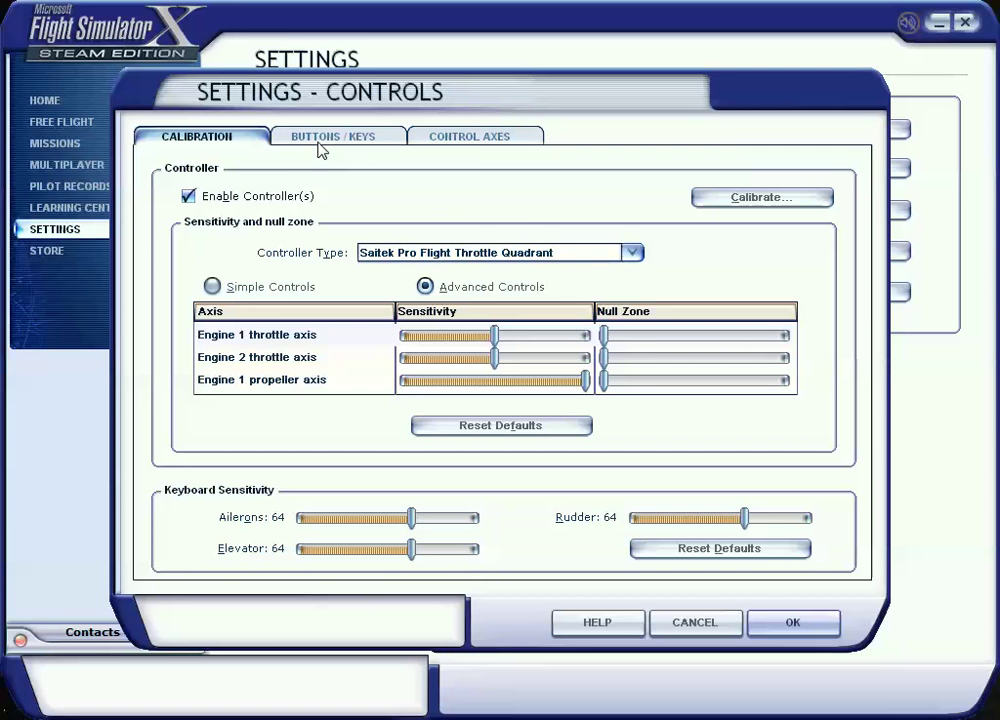
Show the Control Axes list for the Saitek Pro Flight TPM System controller
click(477, 143)
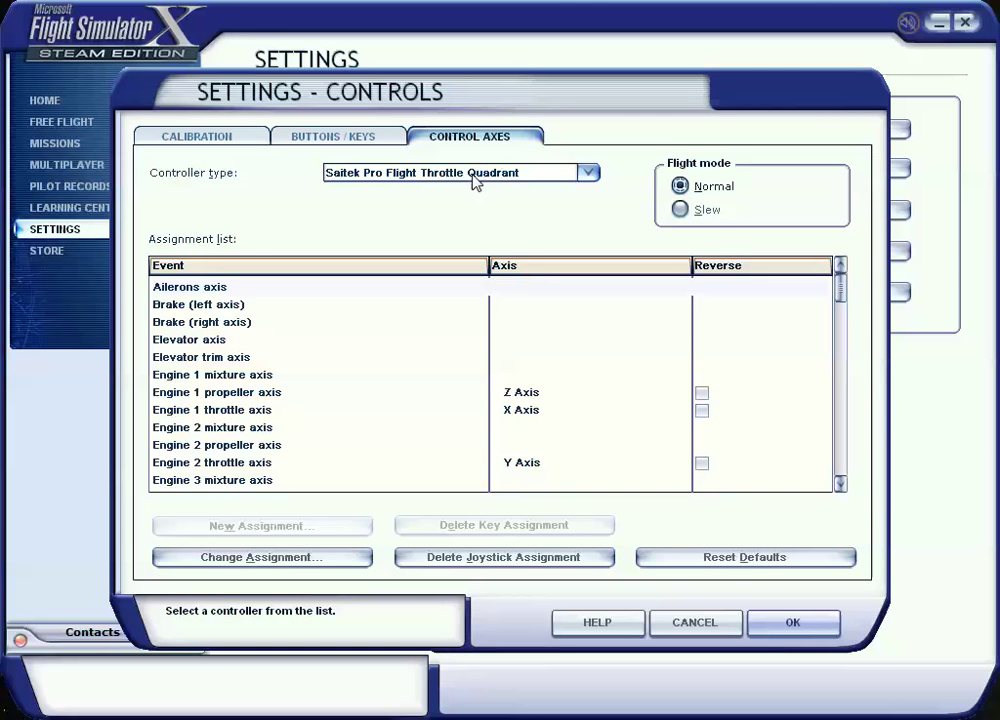
click(475, 176)
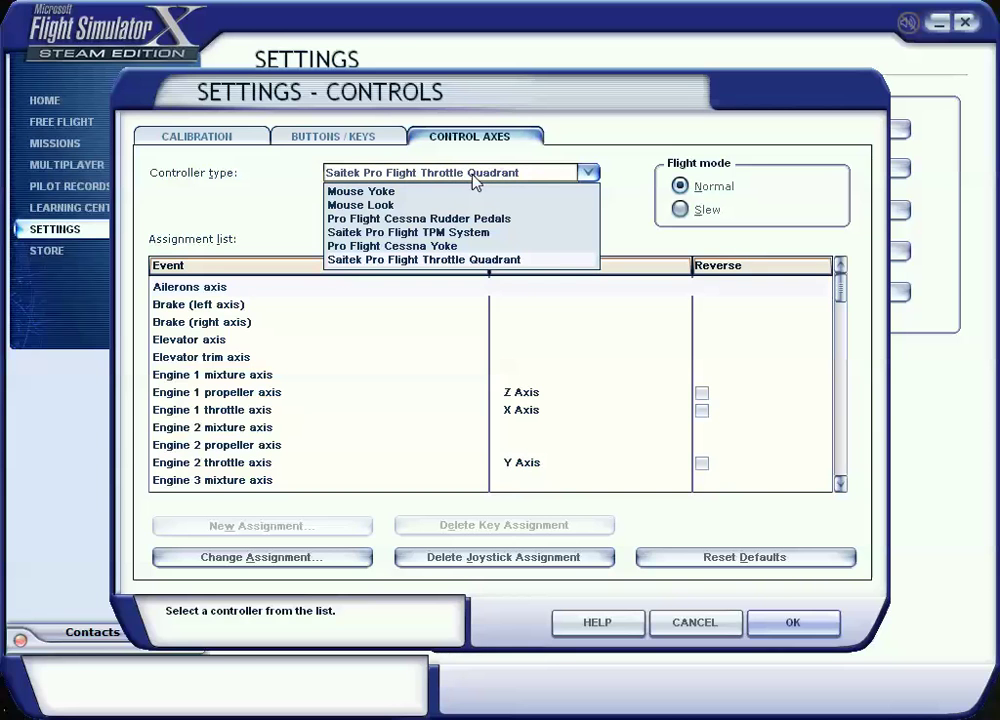
click(455, 233)
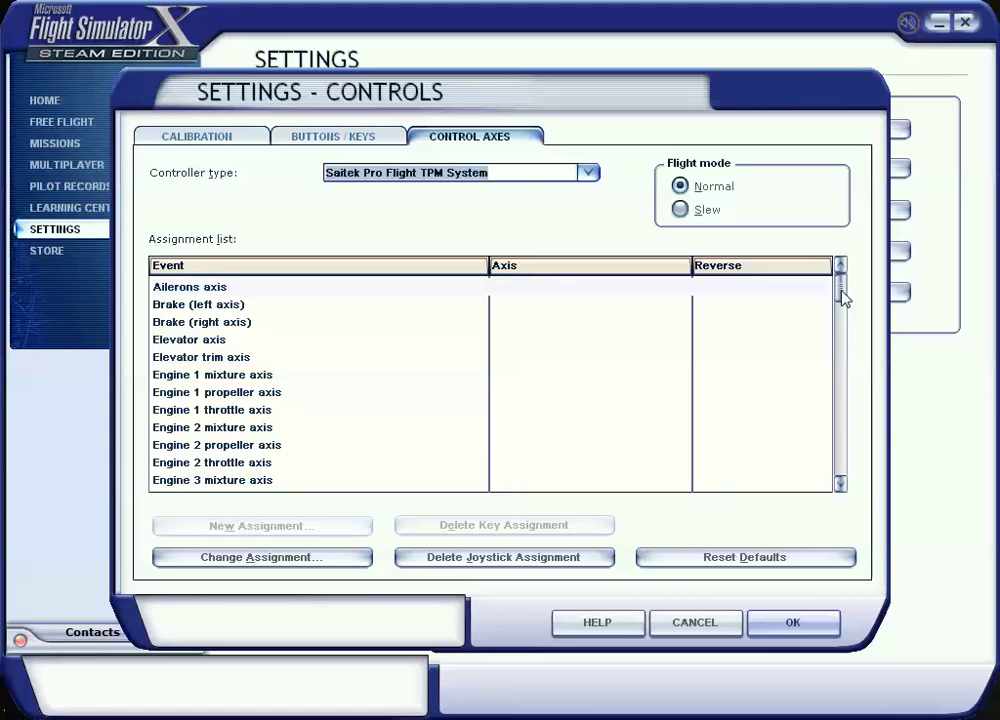
drag(843, 295, 843, 468)
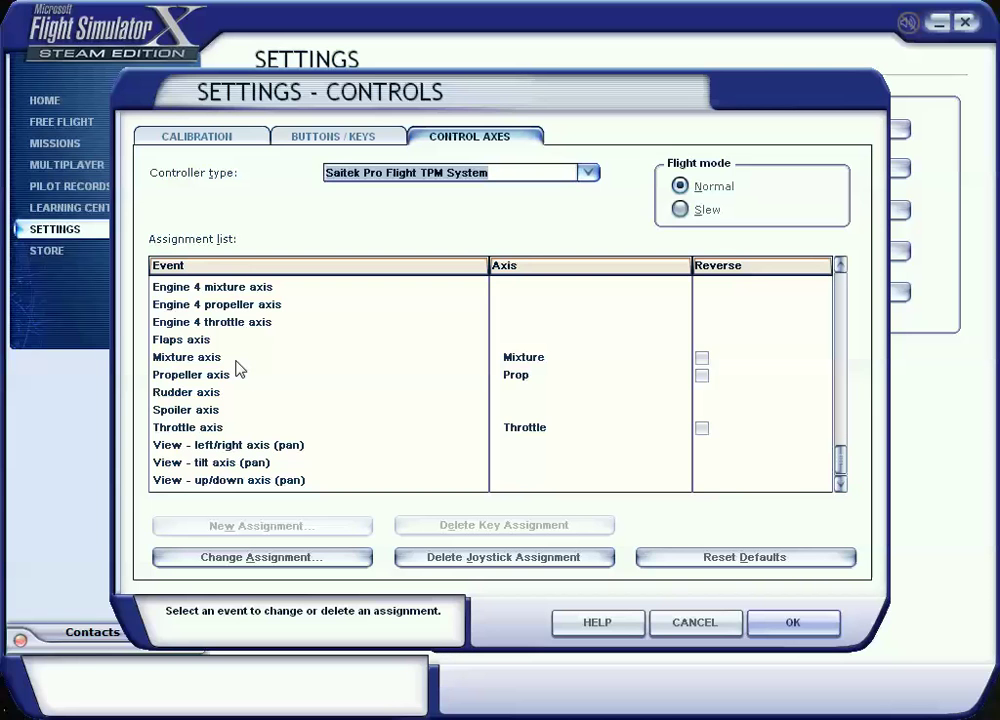
Confirm the Throttle, Propeller and Mixture axis assignments, accepting each Change Assignment dialog
double_click(203, 431)
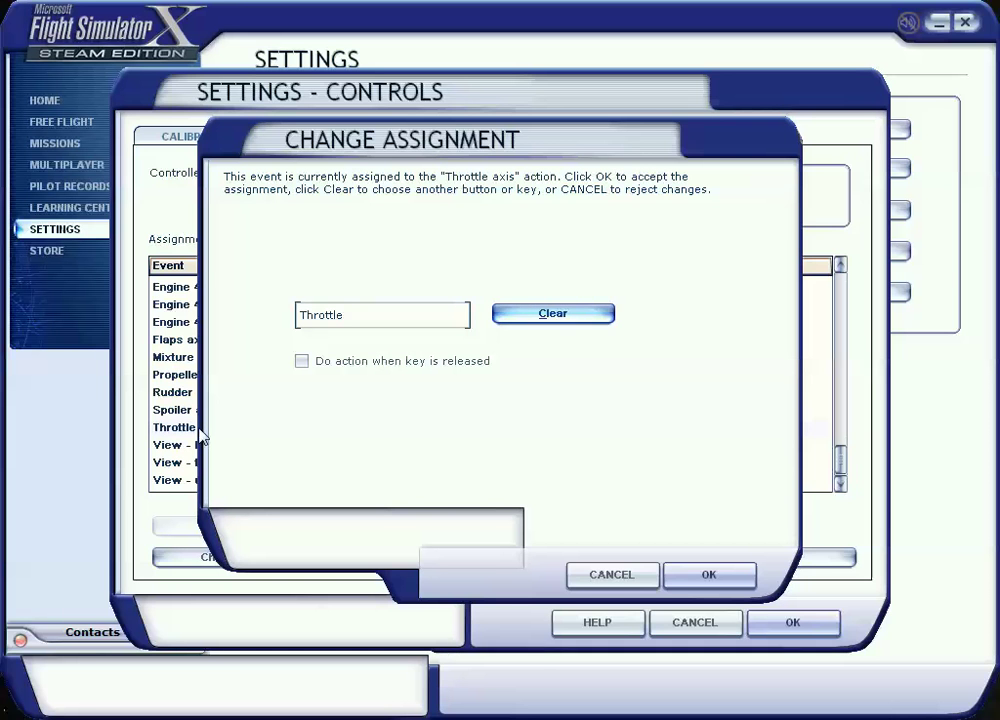
click(708, 574)
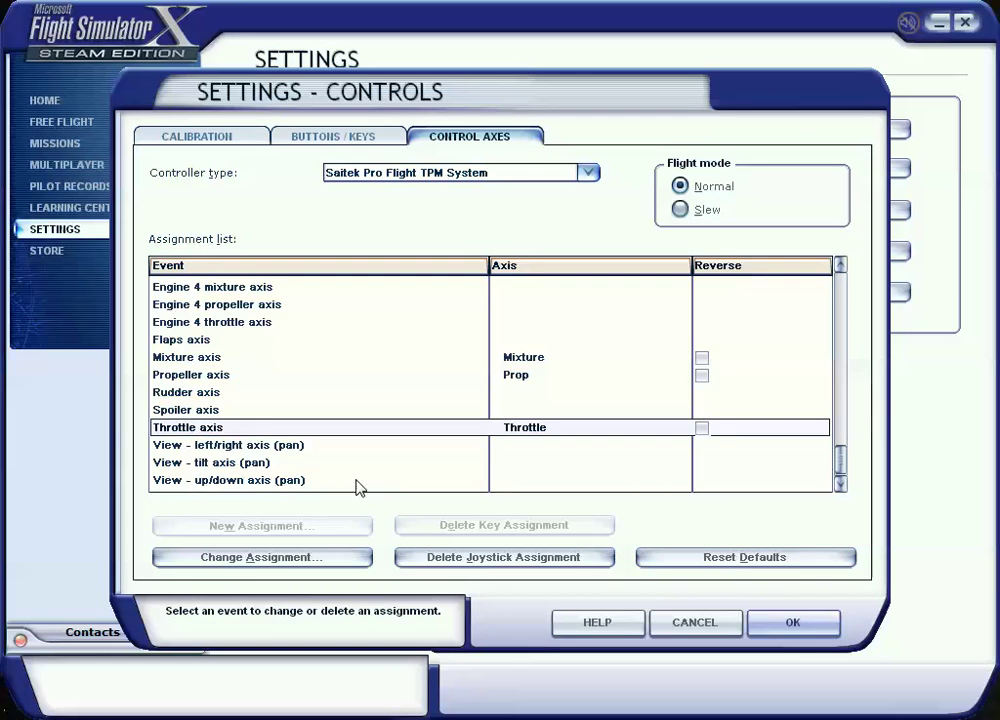
double_click(202, 375)
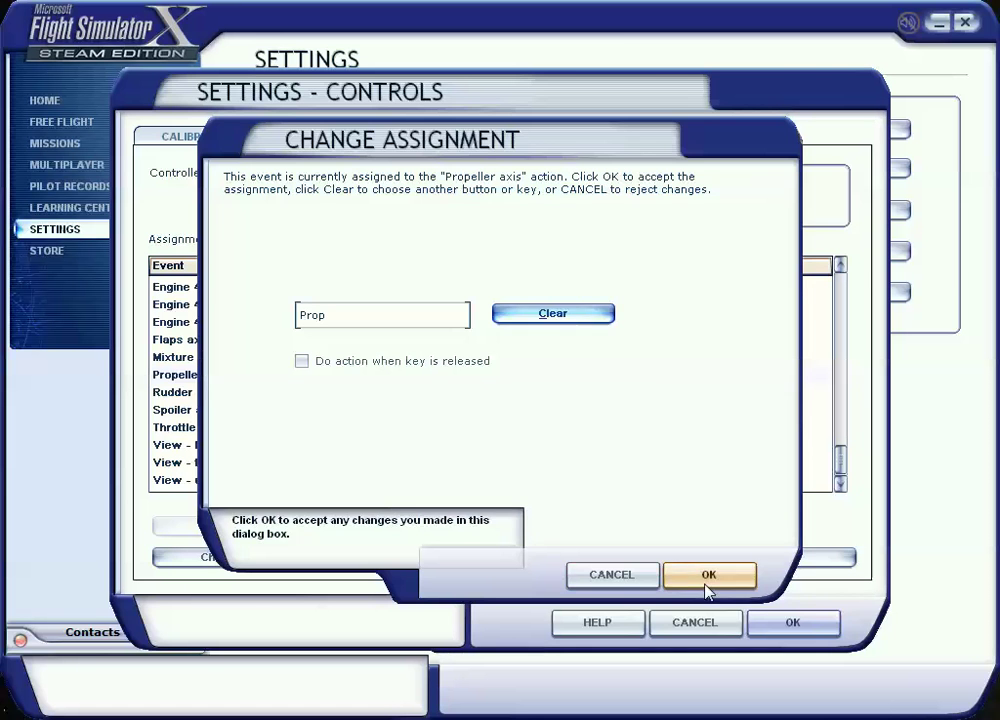
click(708, 574)
click(190, 357)
double_click(190, 357)
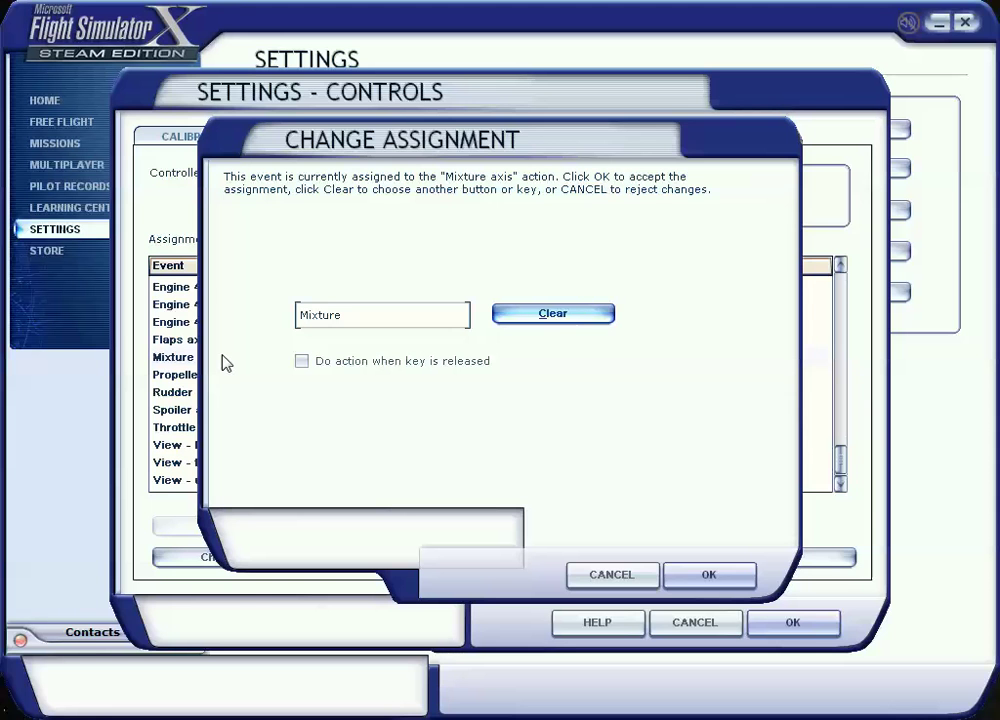
click(708, 574)
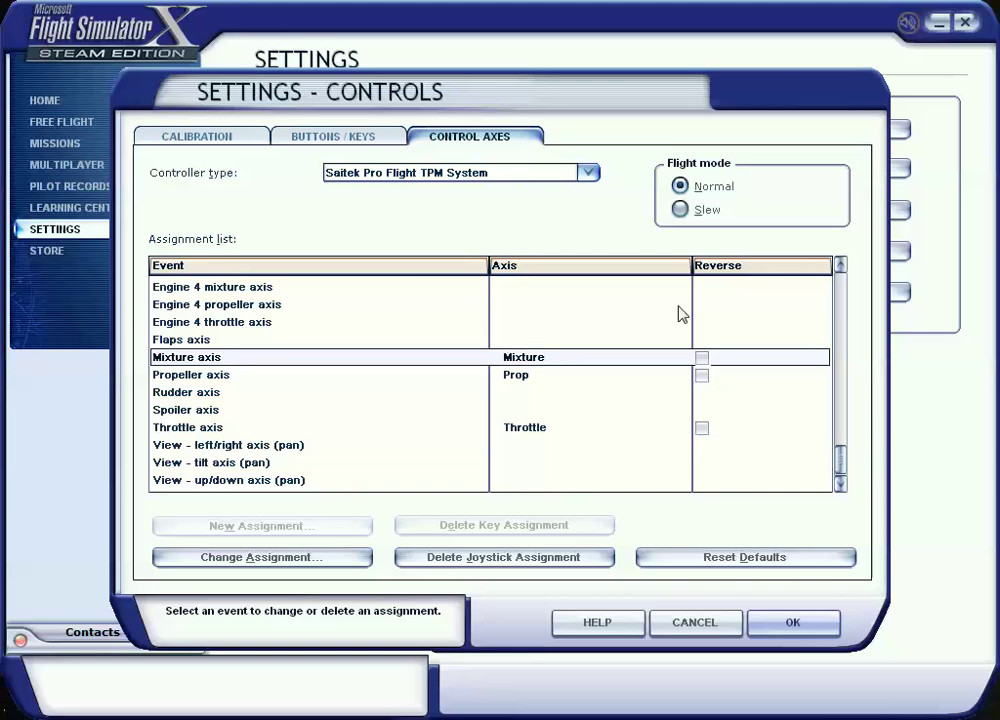
Show the Buttons / Keys assignments for the Saitek Pro Flight TPM System controller
click(320, 136)
click(354, 174)
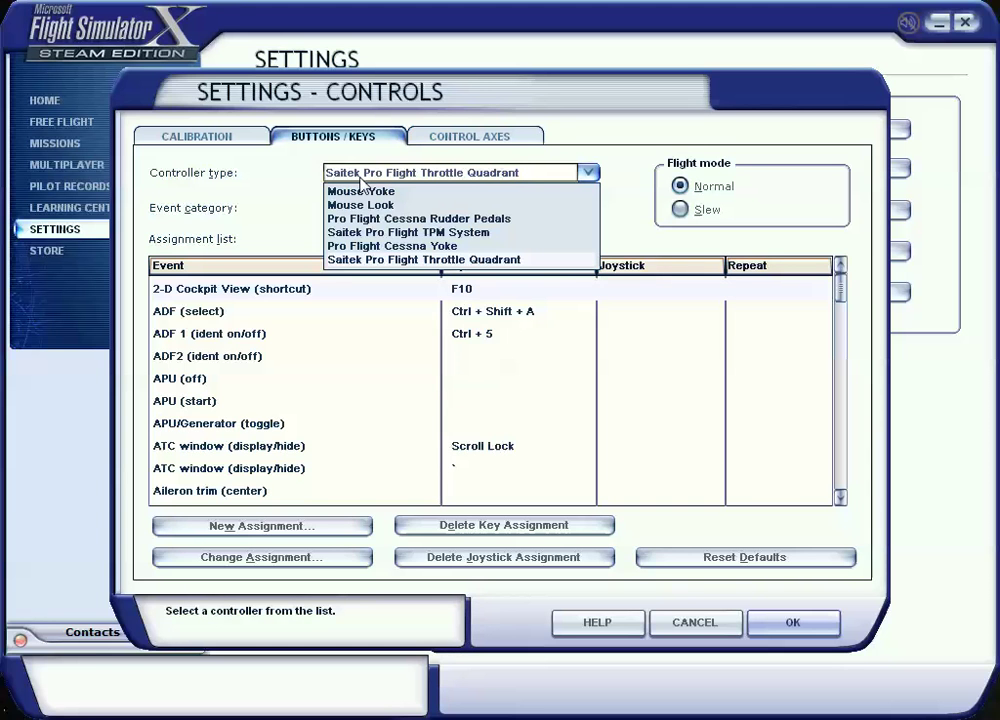
click(408, 232)
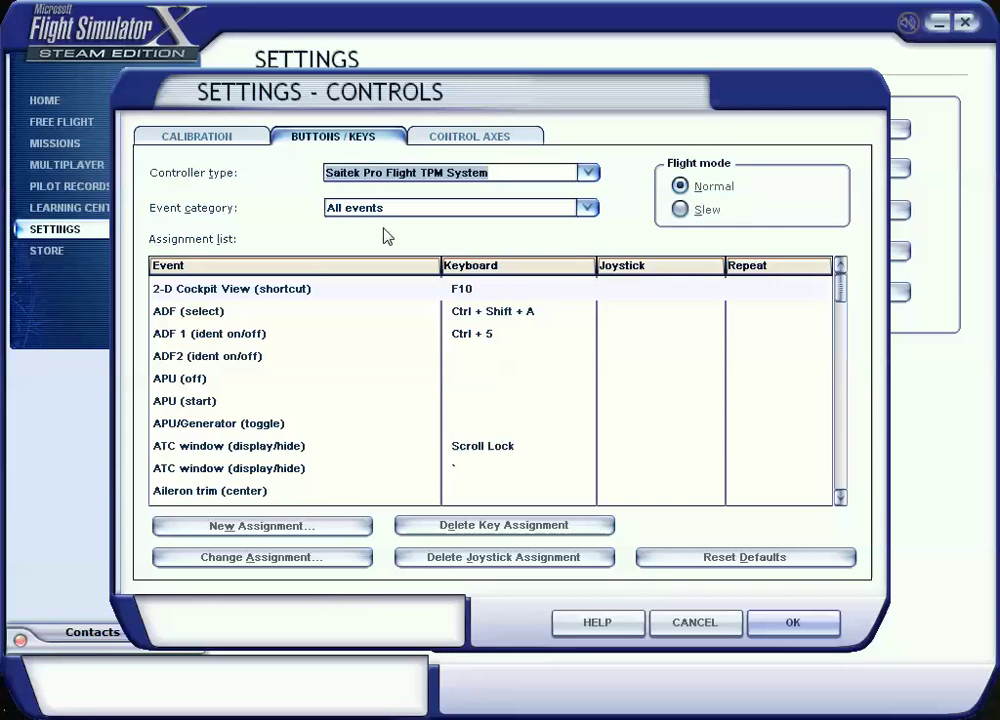
drag(840, 280, 845, 495)
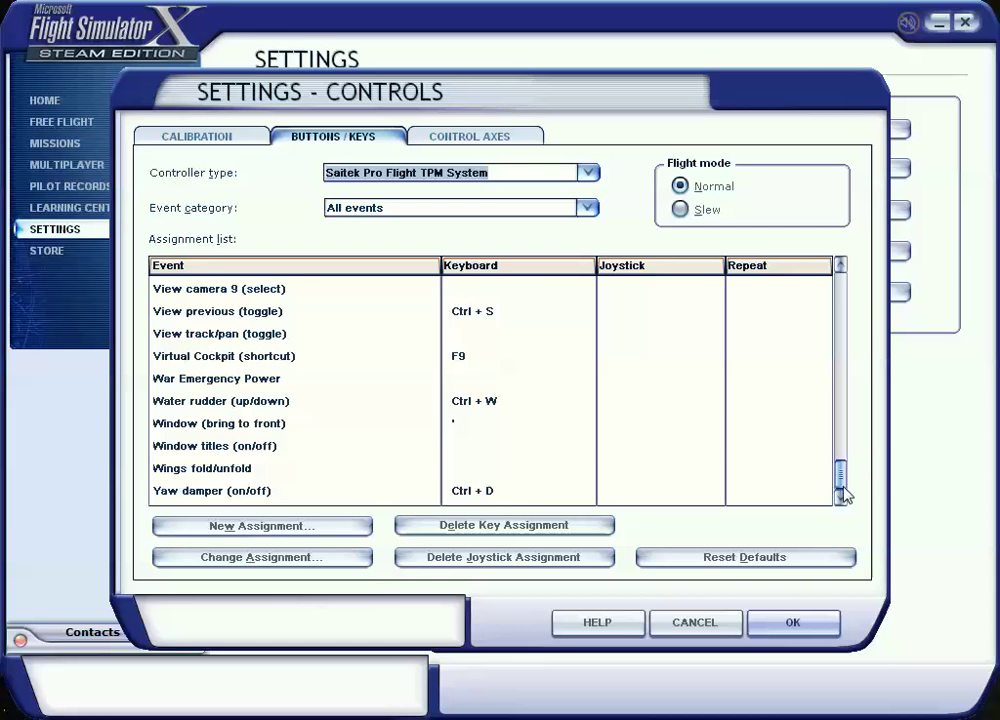
drag(845, 495, 840, 275)
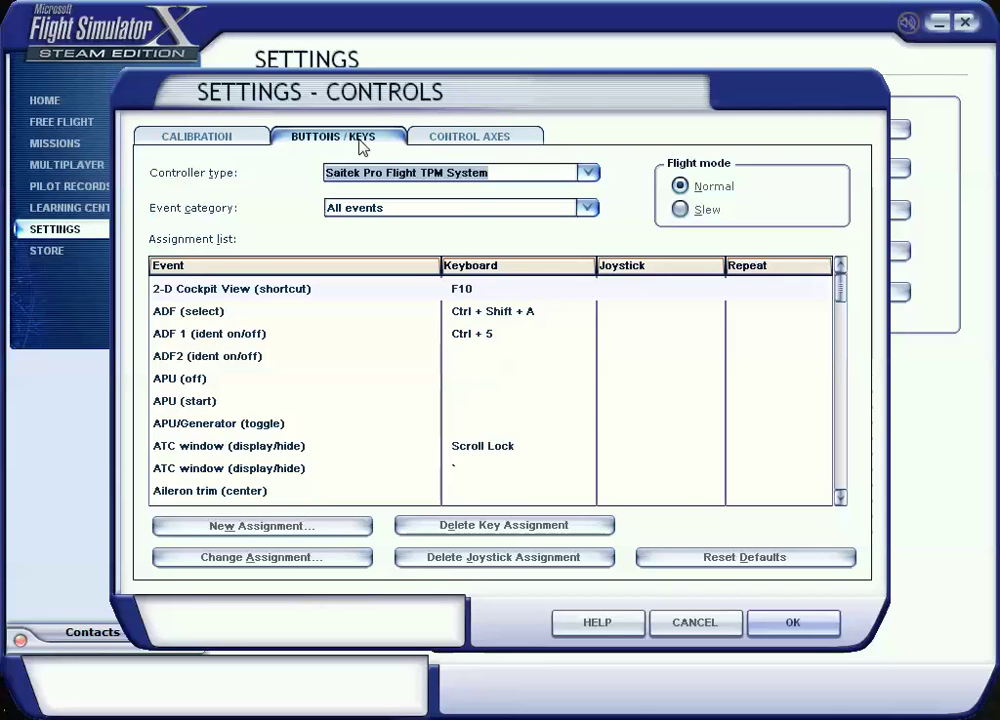
Show the Calibration settings with axis sensitivity and null zones
click(196, 136)
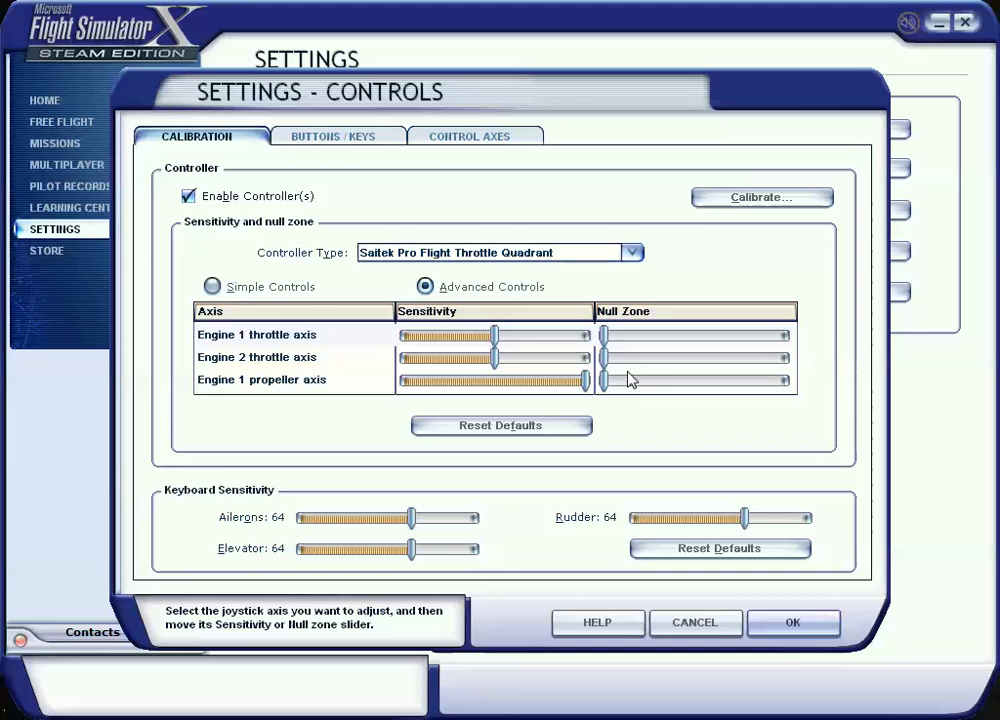
Return to the Buttons / Keys assignment list for the TPM System
click(333, 136)
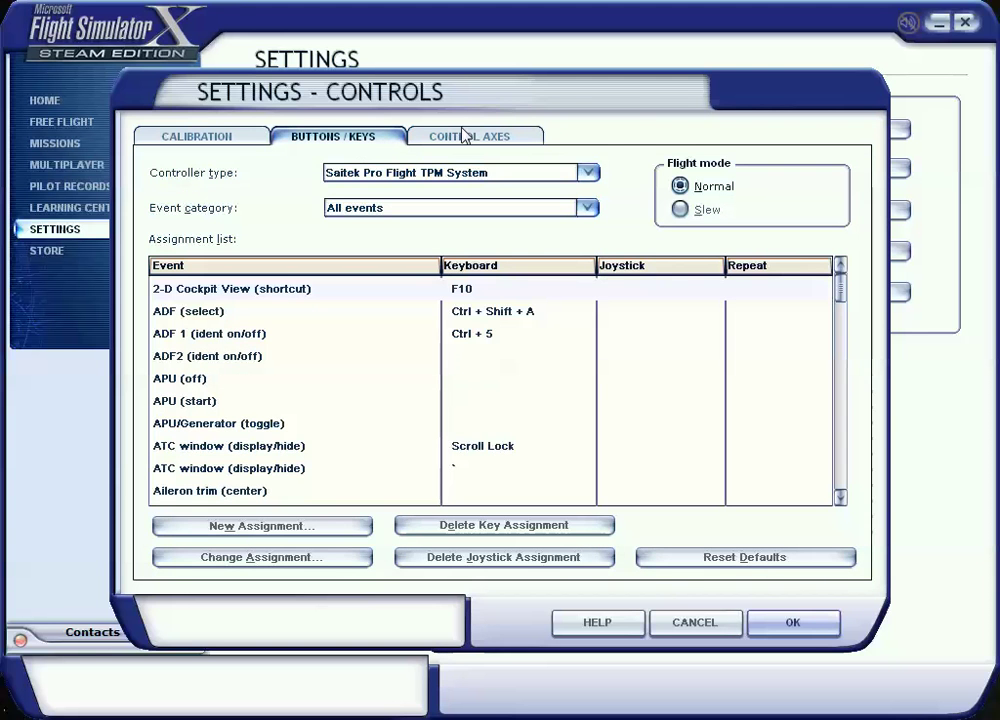